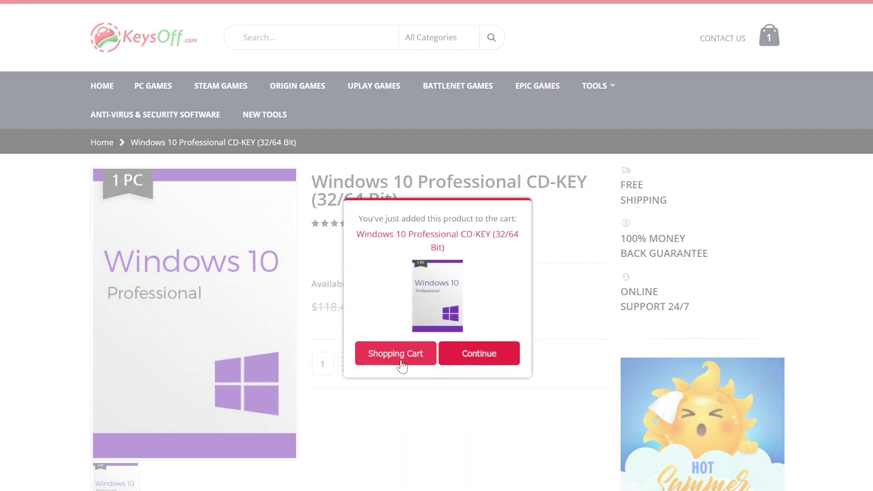
- Apply coupon TB50 to the Windows 10 and Windows 11 carts, bringing the total to $13.31
{"action": "left_click", "coordinate": [402, 354]}
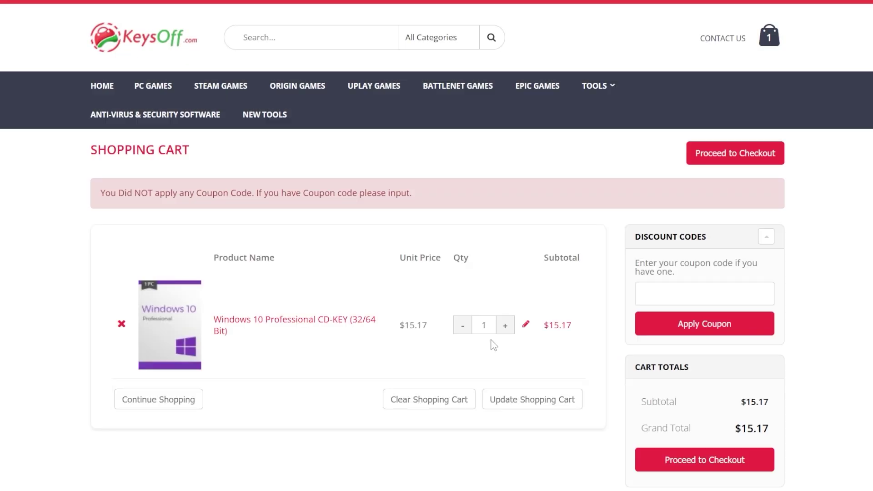
{"action": "type", "text": "TB50"}
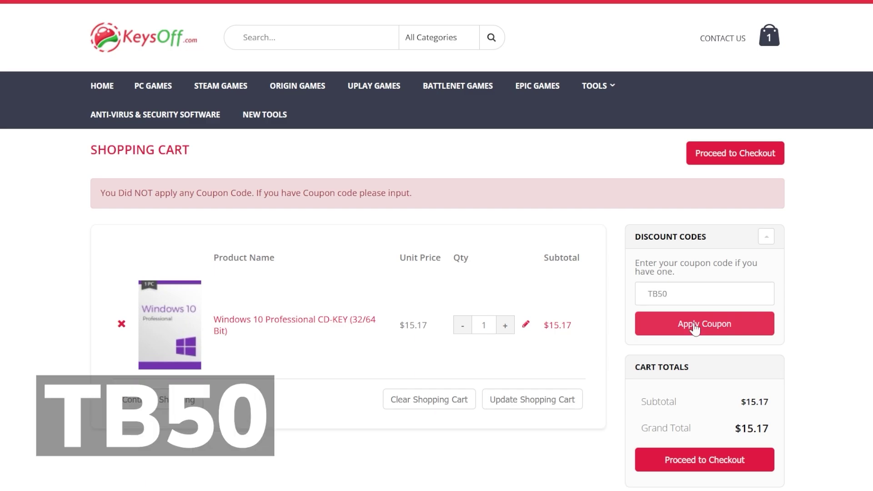
{"action": "left_click", "coordinate": [694, 328]}
{"action": "scroll", "coordinate": [728, 378], "scroll_direction": "down", "scroll_amount": 2}
{"action": "left_click_drag", "start_coordinate": [742, 430], "coordinate": [769, 430]}
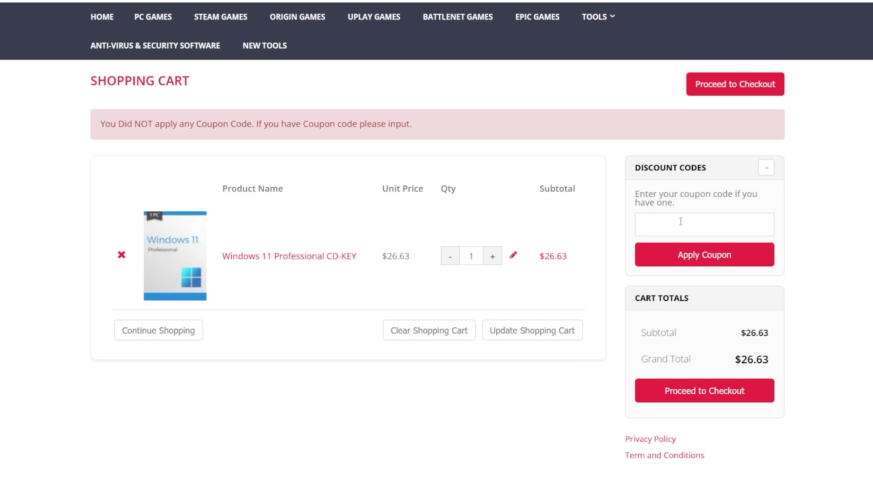
{"action": "type", "text": "TB50"}
{"action": "left_click", "coordinate": [703, 267]}
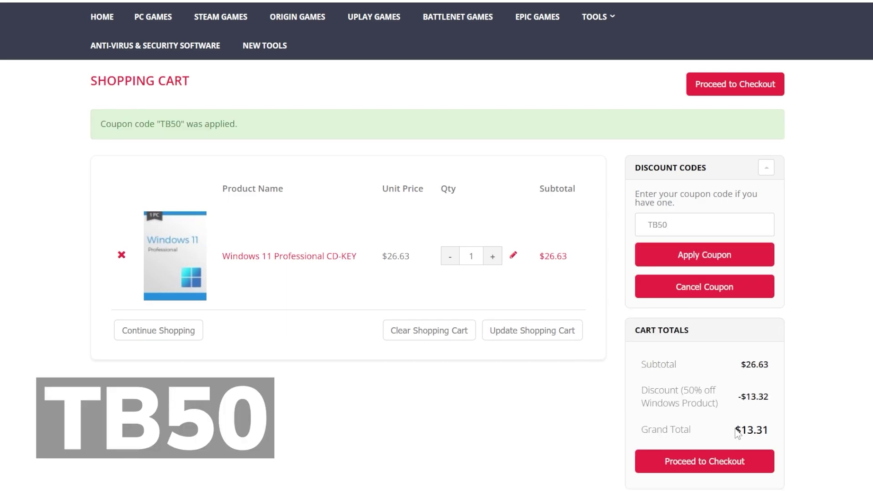
{"action": "left_click_drag", "start_coordinate": [735, 430], "coordinate": [769, 430]}
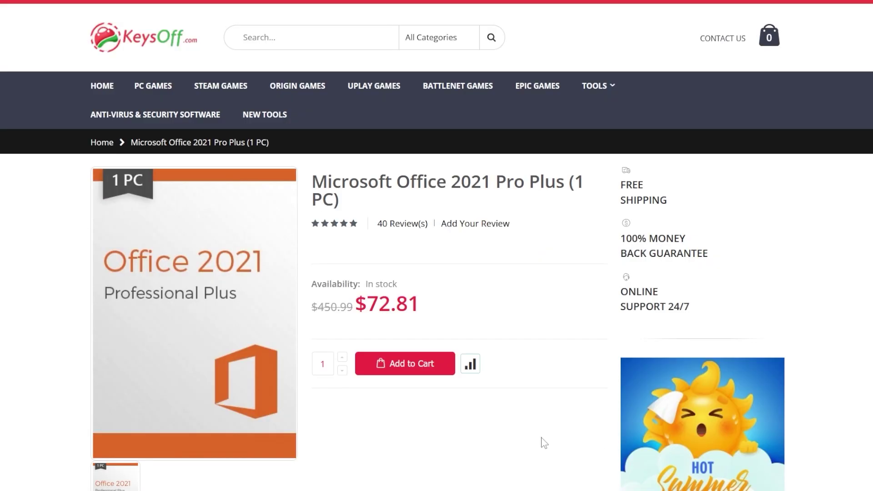
- Add Office 2021 Pro Plus and apply coupon TB62, giving a $27.67 grand total
{"action": "left_click", "coordinate": [410, 369]}
{"action": "left_click", "coordinate": [395, 341]}
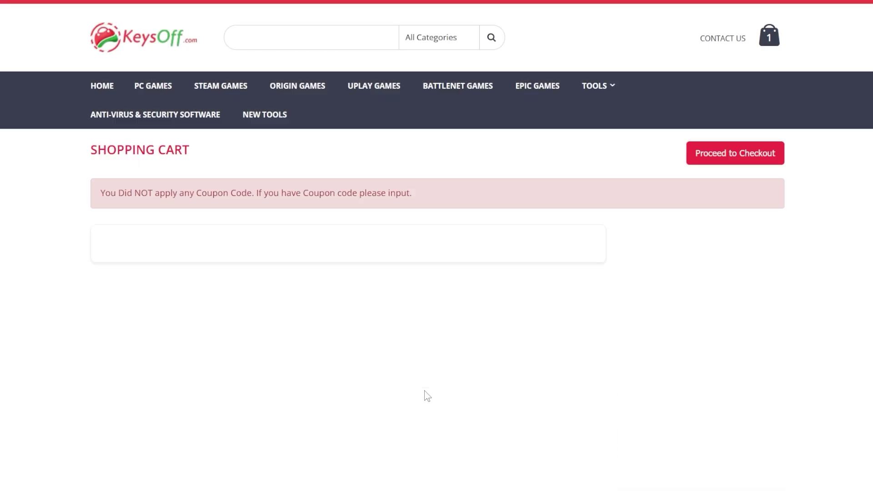
{"action": "left_click", "coordinate": [698, 326]}
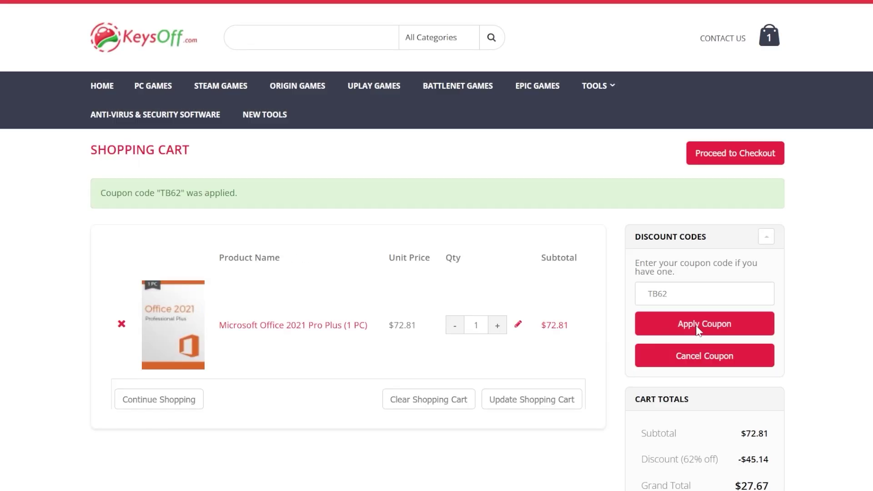
{"action": "scroll", "coordinate": [833, 342], "scroll_direction": "down", "scroll_amount": 2}
{"action": "left_click_drag", "start_coordinate": [734, 417], "coordinate": [769, 417]}
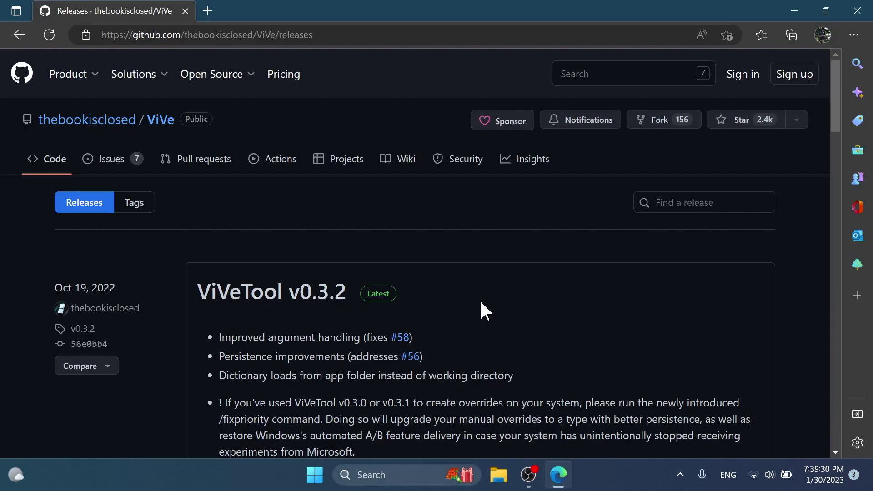
- Scroll the ViVeTool v0.3.2 releases page down to the Assets section
{"action": "scroll", "coordinate": [471, 293], "scroll_direction": "down", "scroll_amount": 3}
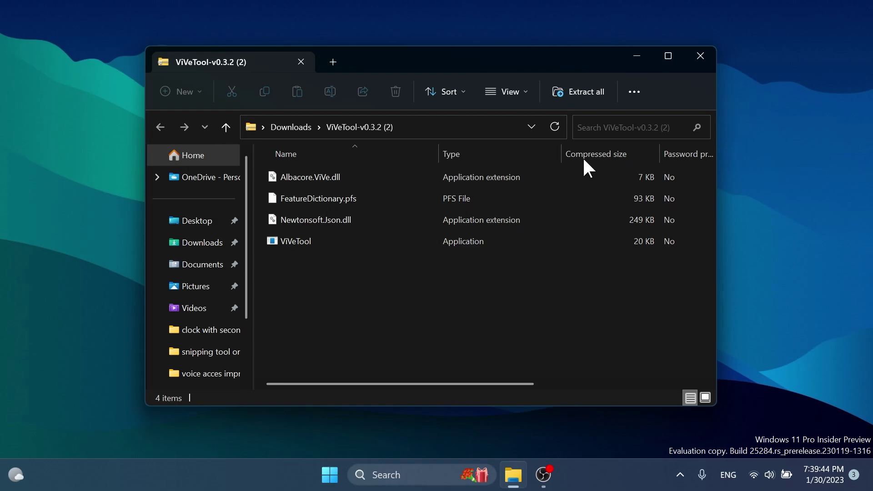
- Set the archive's extraction destination to C:\Windows\System32
{"action": "left_click", "coordinate": [593, 96]}
{"action": "left_click", "coordinate": [575, 174]}
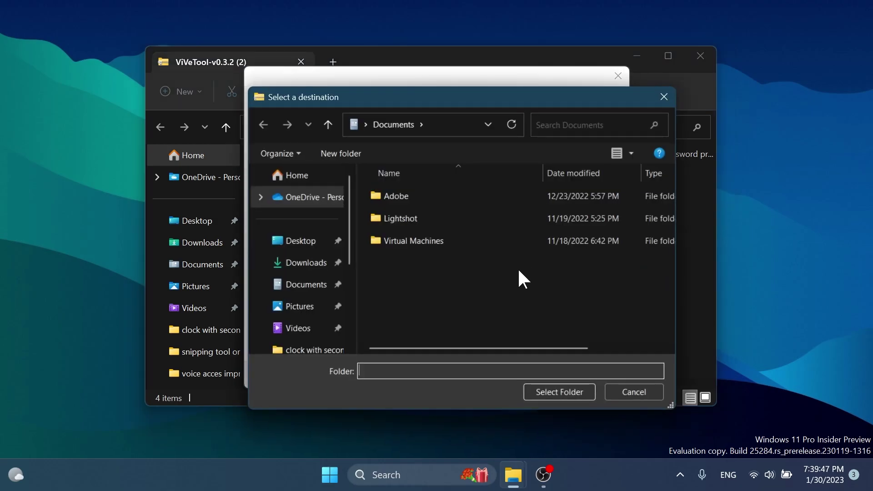
{"action": "scroll", "coordinate": [295, 273], "scroll_direction": "down", "scroll_amount": 3}
{"action": "left_click", "coordinate": [297, 306]}
{"action": "double_click", "coordinate": [458, 206]}
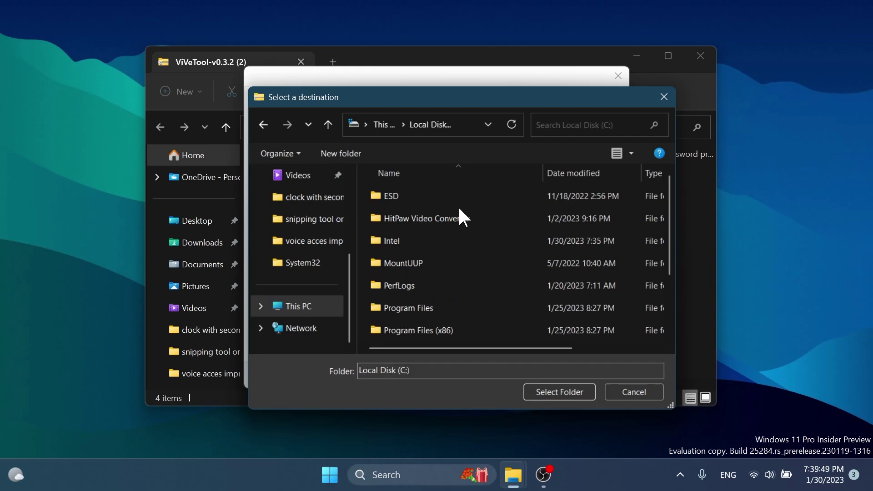
{"action": "scroll", "coordinate": [444, 232], "scroll_direction": "down", "scroll_amount": 2}
{"action": "double_click", "coordinate": [428, 309]}
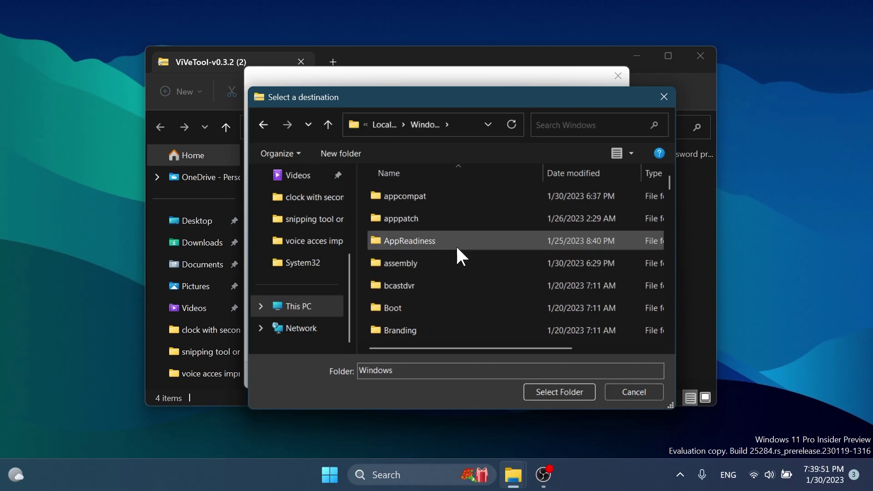
{"action": "scroll", "coordinate": [457, 249], "scroll_direction": "down", "scroll_amount": 20}
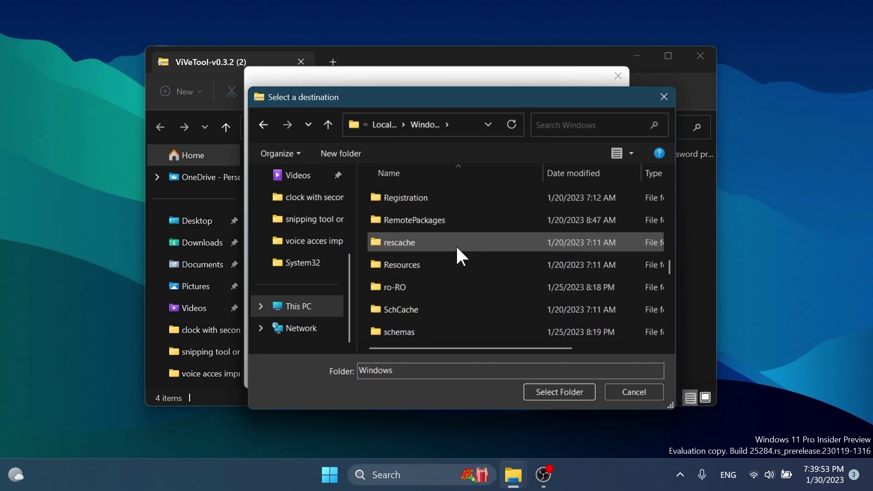
{"action": "scroll", "coordinate": [456, 244], "scroll_direction": "down", "scroll_amount": 5}
{"action": "left_click", "coordinate": [437, 282]}
{"action": "left_click", "coordinate": [543, 393]}
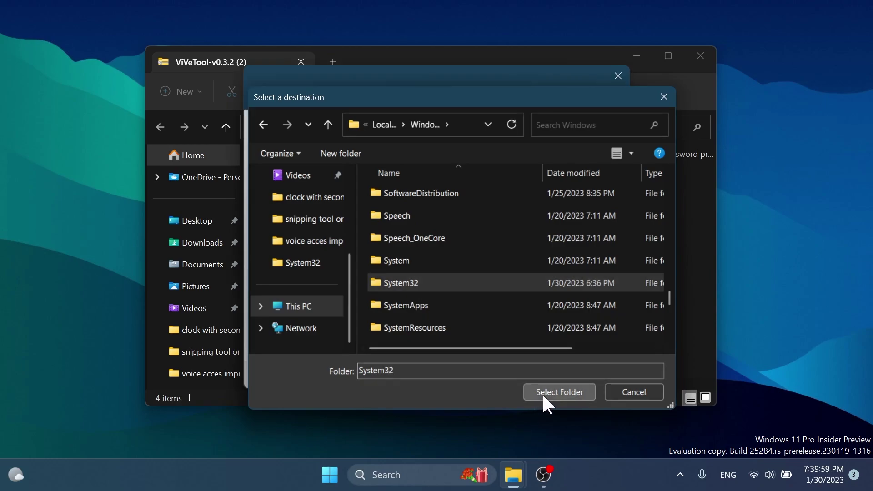
- Extract the files, replacing existing copies with administrator permission, and close both Explorer windows
{"action": "left_click", "coordinate": [546, 373]}
{"action": "left_click", "coordinate": [211, 161]}
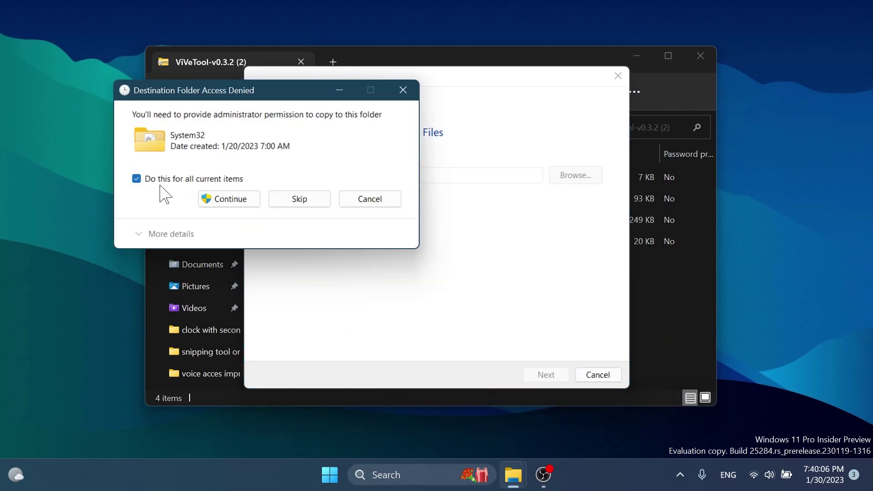
{"action": "left_click", "coordinate": [233, 199]}
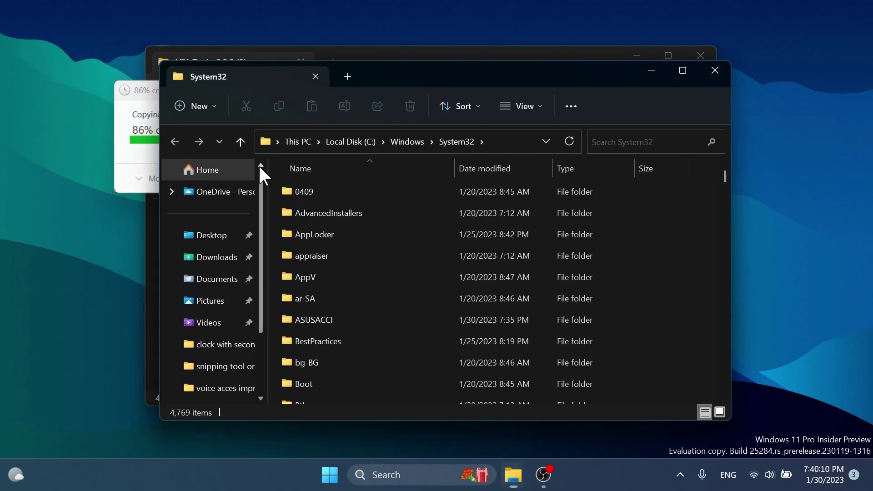
{"action": "left_click", "coordinate": [714, 71]}
{"action": "left_click", "coordinate": [701, 56]}
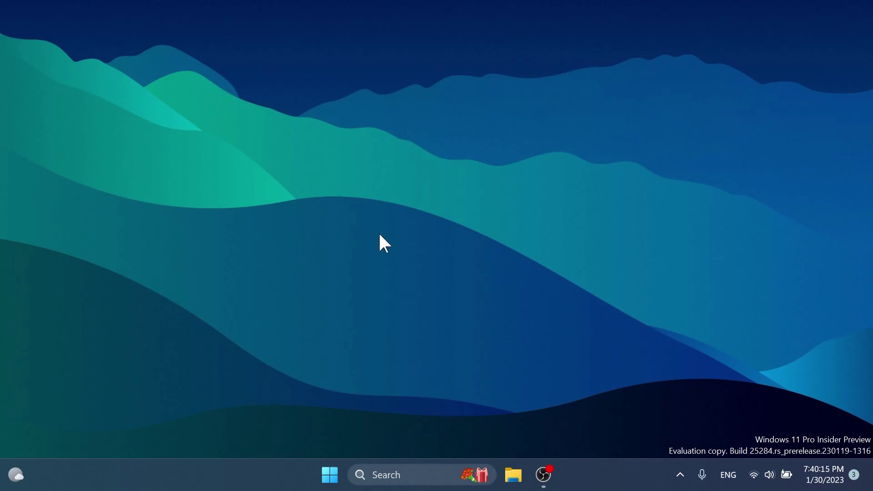
- Launch Command Prompt as administrator from Start search for 'cmd'
{"action": "key", "text": "super"}
{"action": "type", "text": "cmd"}
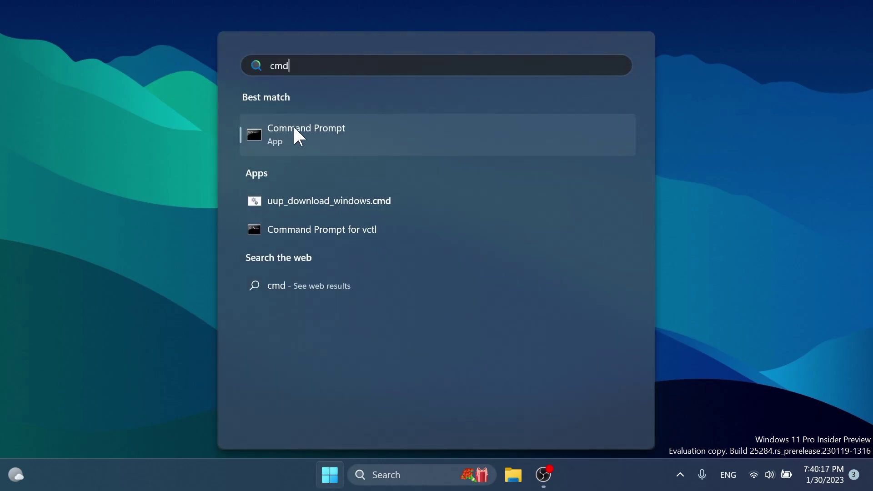
{"action": "right_click", "coordinate": [301, 141]}
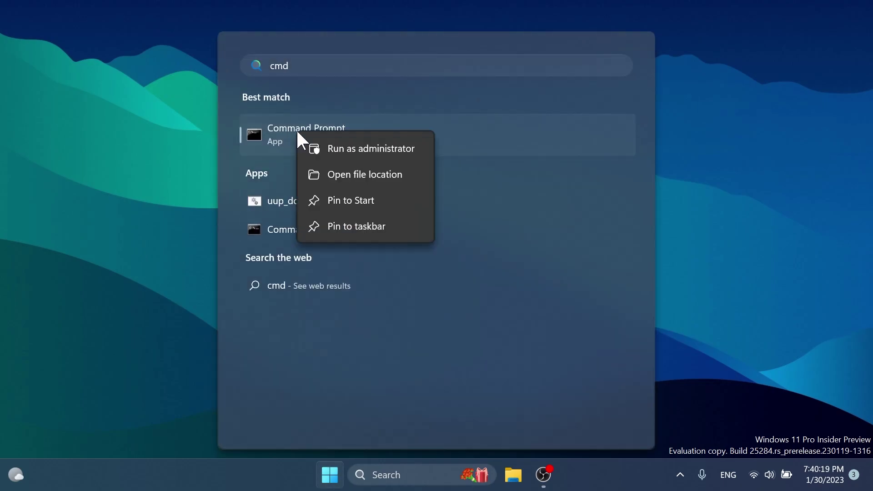
{"action": "left_click", "coordinate": [338, 151]}
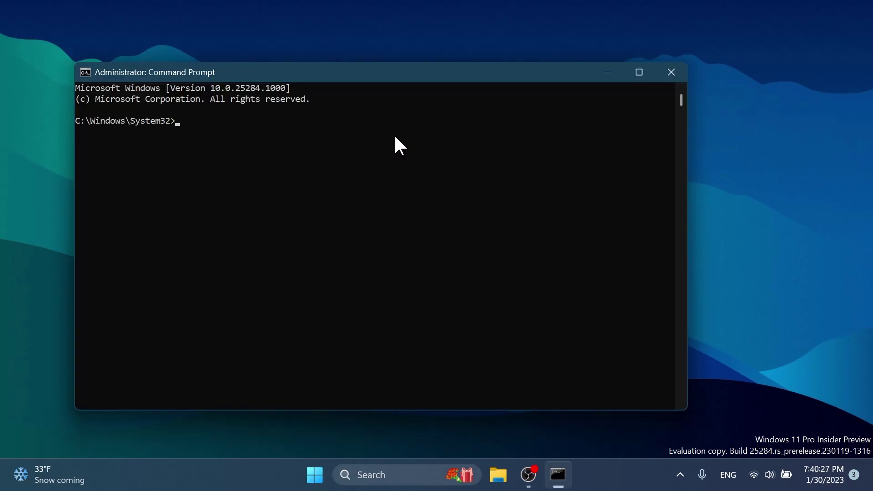
- Run 'vivetool /enable /id:42550315' and close Command Prompt after it succeeds
{"action": "type", "text": "vivetool"}
{"action": "type", "text": "/enable /id:"}
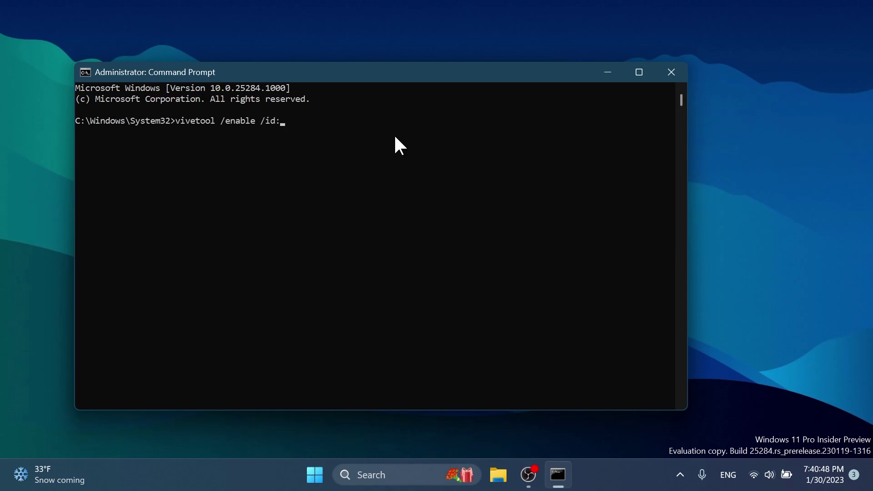
{"action": "type", "text": "42550315"}
{"action": "key", "text": "Return"}
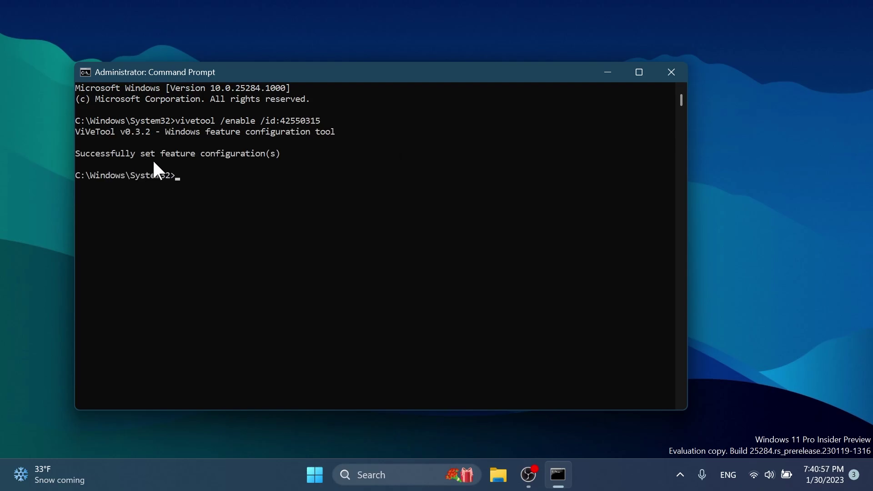
{"action": "left_click", "coordinate": [673, 72]}
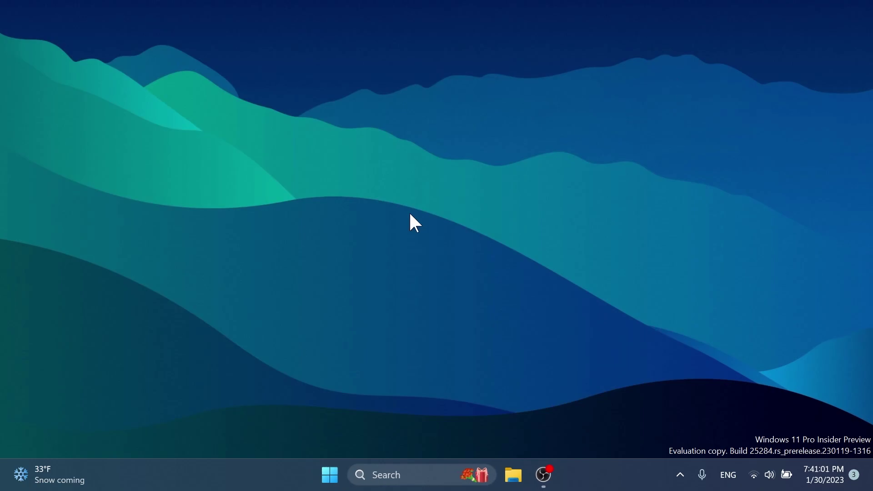
- Open Settings to System > Recovery, view 'Fix problems using Windows Update', then close Settings
{"action": "left_click", "coordinate": [408, 487]}
{"action": "type", "text": "settings"}
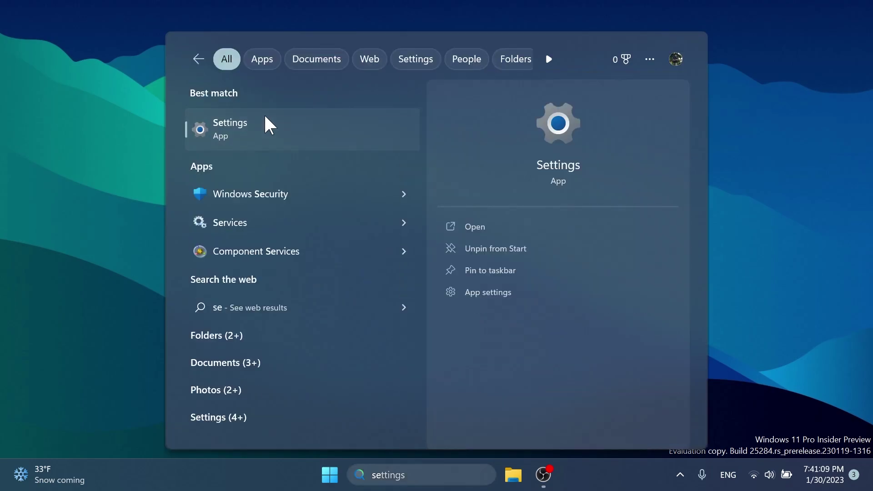
{"action": "left_click", "coordinate": [265, 124]}
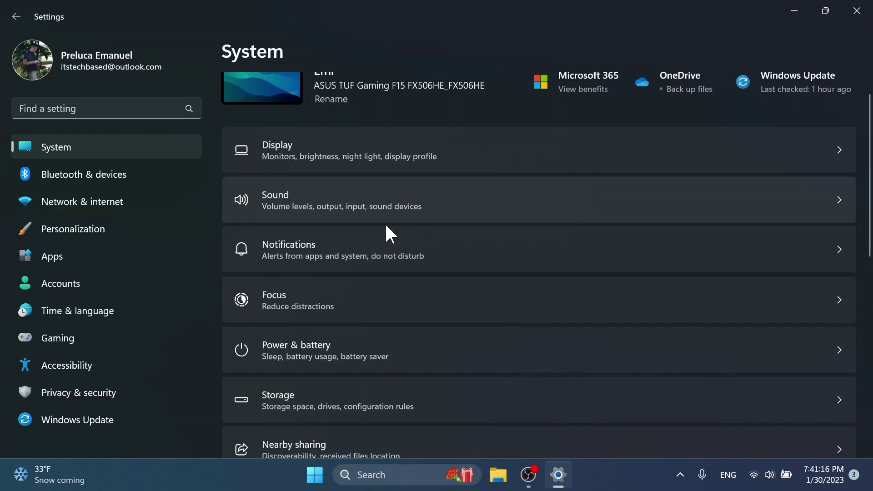
{"action": "scroll", "coordinate": [386, 226], "scroll_direction": "down", "scroll_amount": 8}
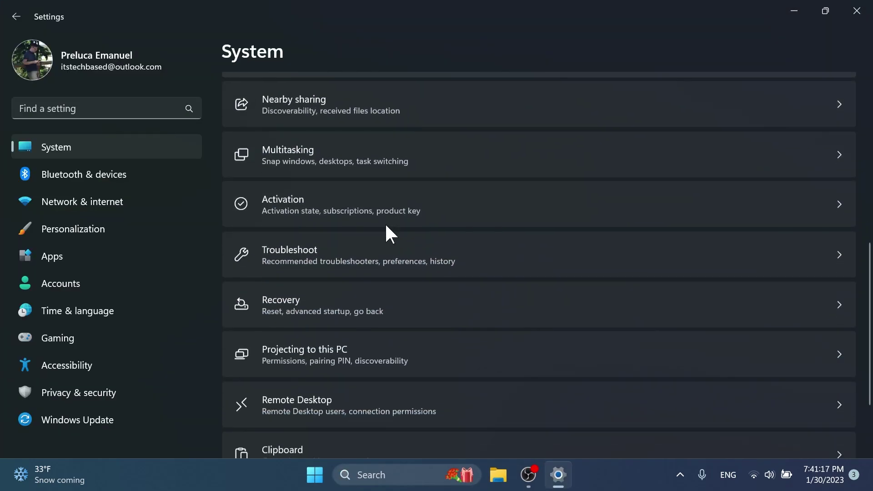
{"action": "left_click", "coordinate": [335, 277]}
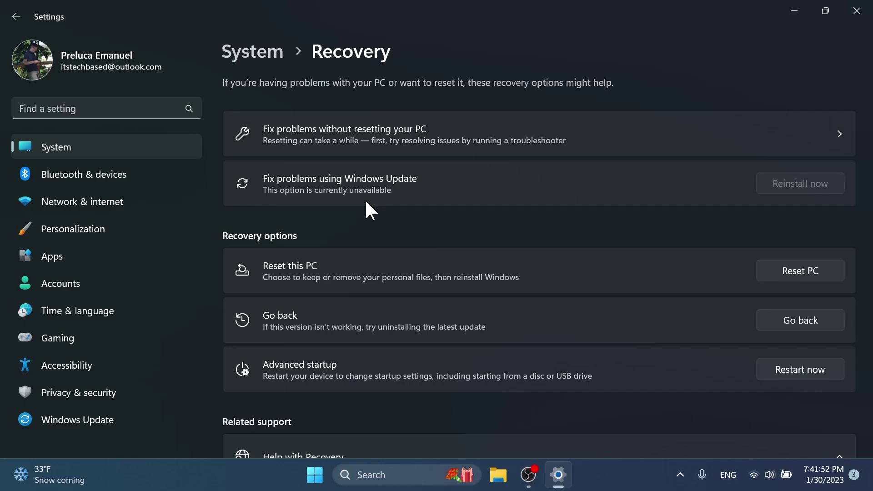
{"action": "left_click", "coordinate": [860, 10]}
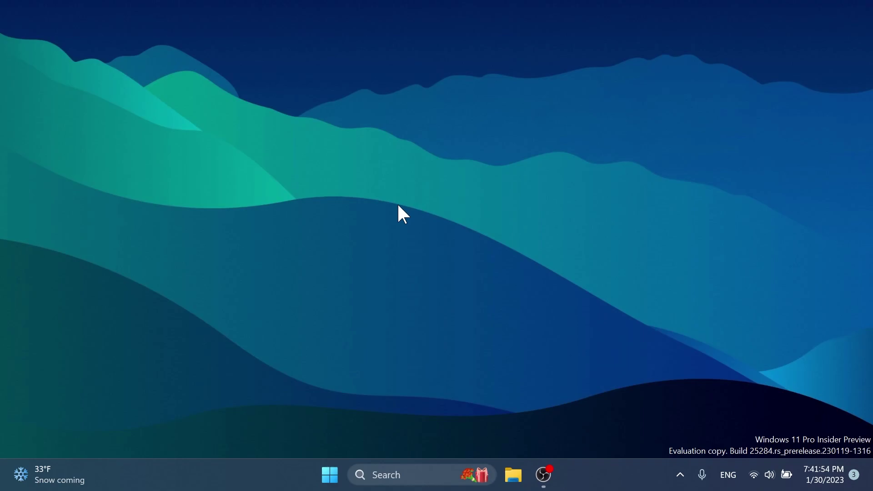